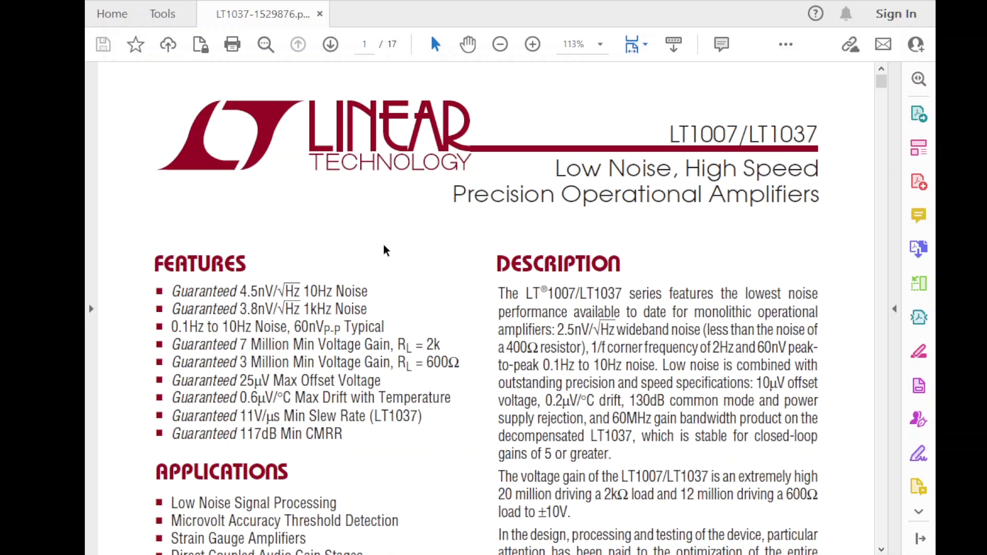
Step: Scroll the LT1037 datasheet down to the Typical Application sine wave generator circuit
scroll(384, 251, down, 1)
scroll(386, 248, down, 6)
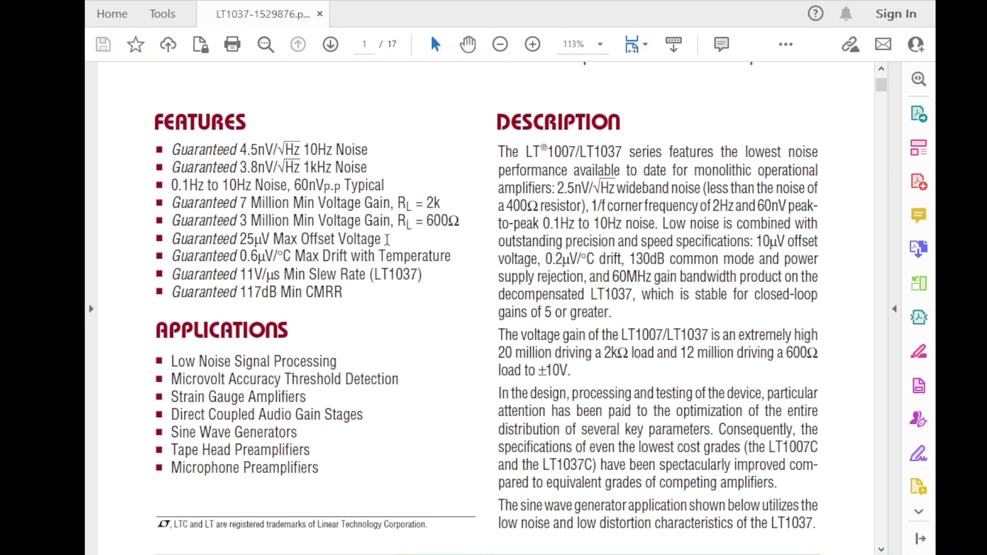
scroll(389, 247, down, 5)
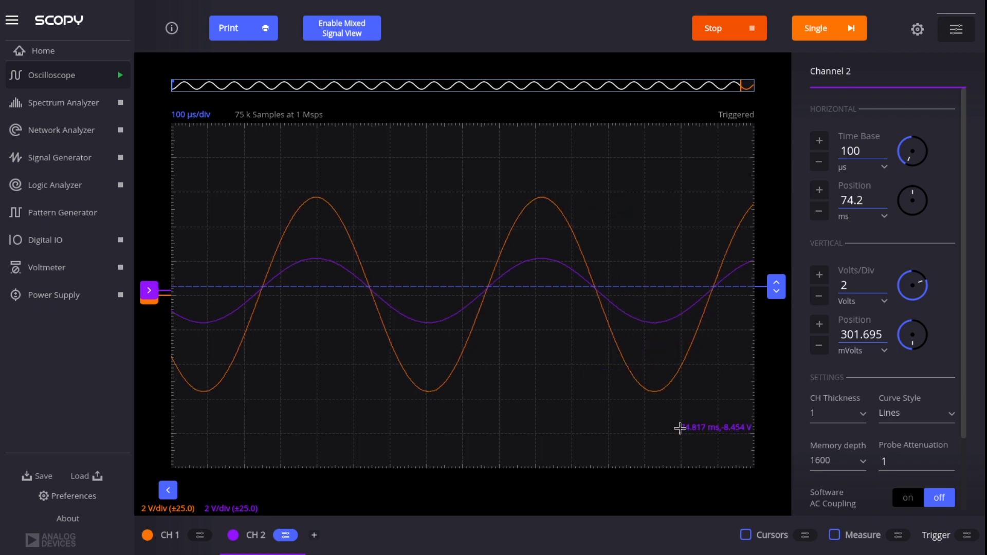
Step: Look at Channel 2's settings, then leave Channel 1's settings (100 µs, 2 V/div) displayed
click(199, 535)
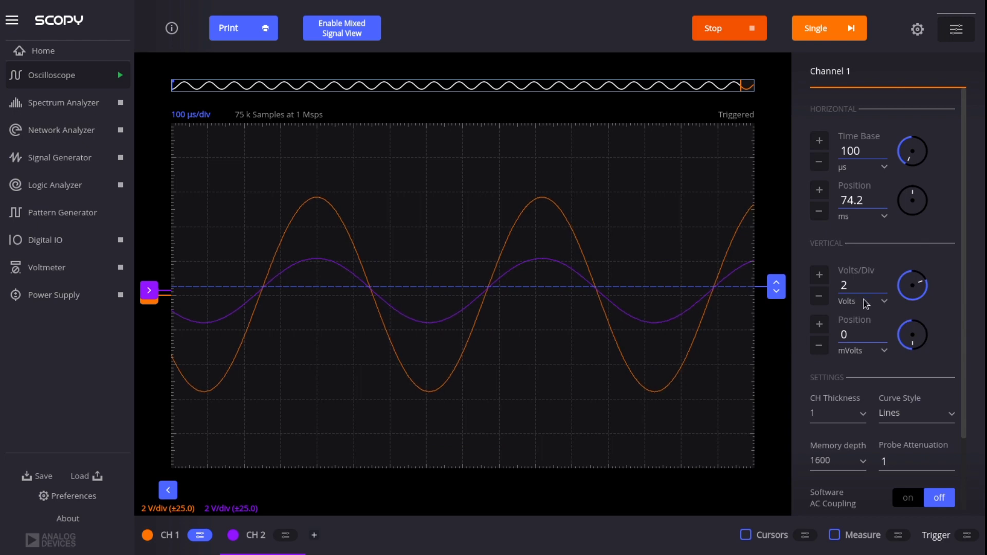
click(285, 535)
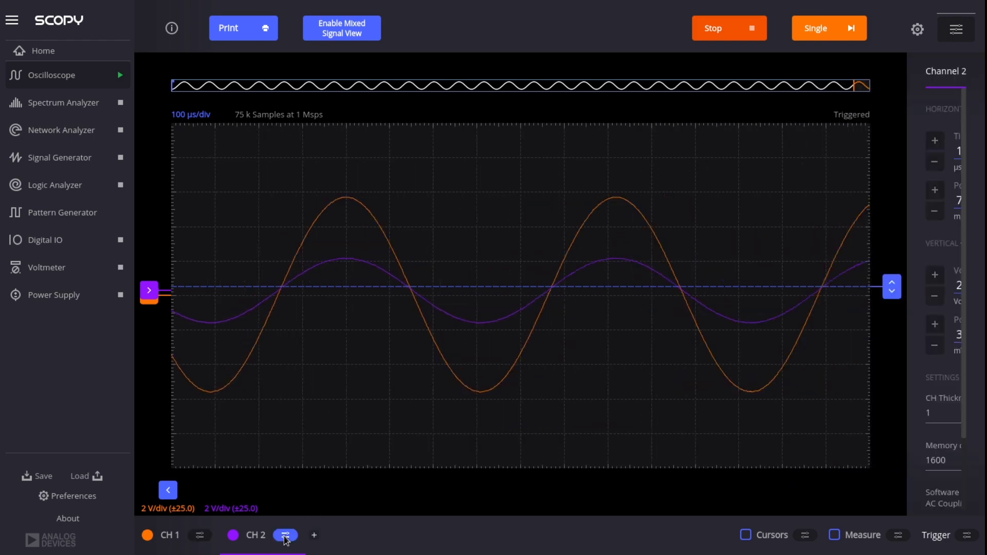
click(200, 535)
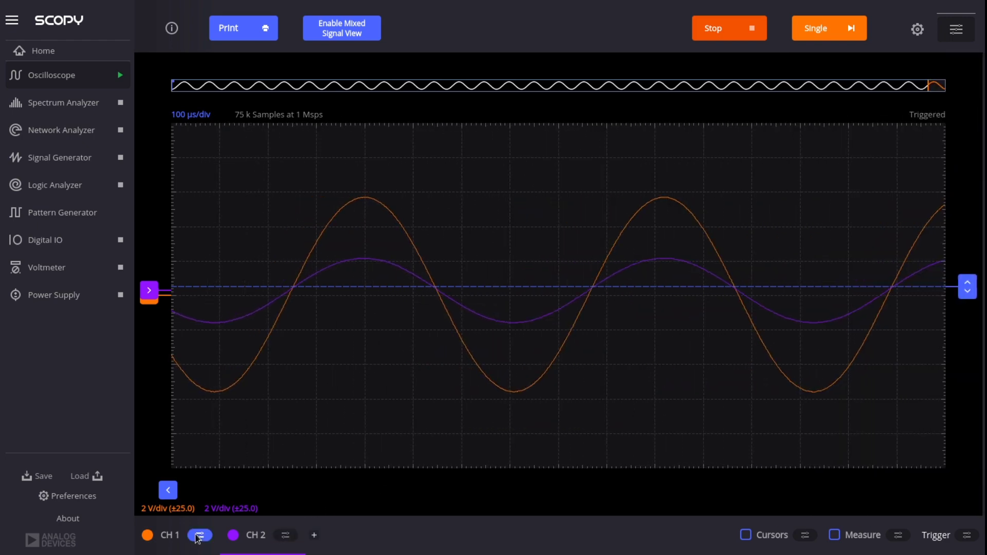
Step: Turn on period, frequency, peak-peak and RMS measurements for both channels and reset the statistics
click(836, 535)
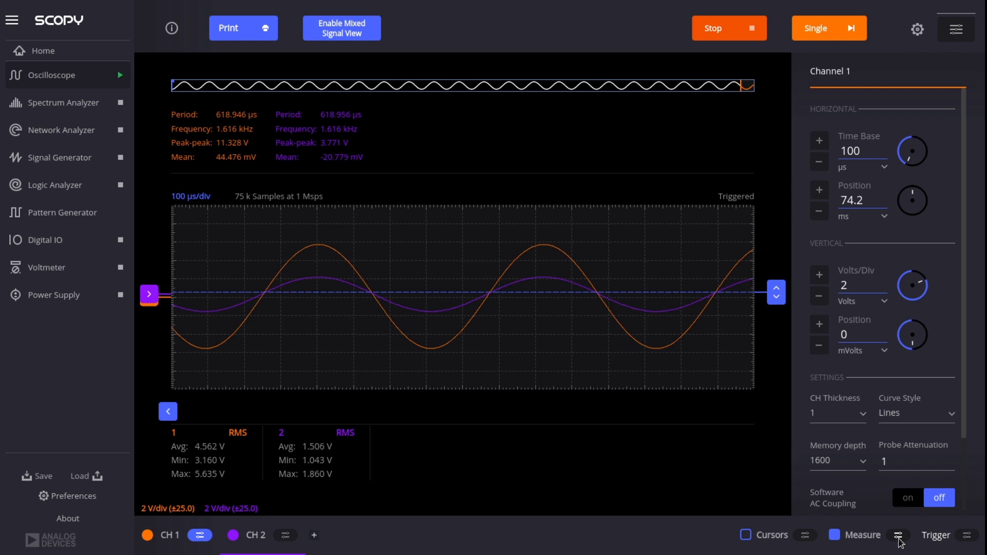
mouse_move(965, 387)
mouse_down()
mouse_move(979, 452)
mouse_move(982, 393)
mouse_up()
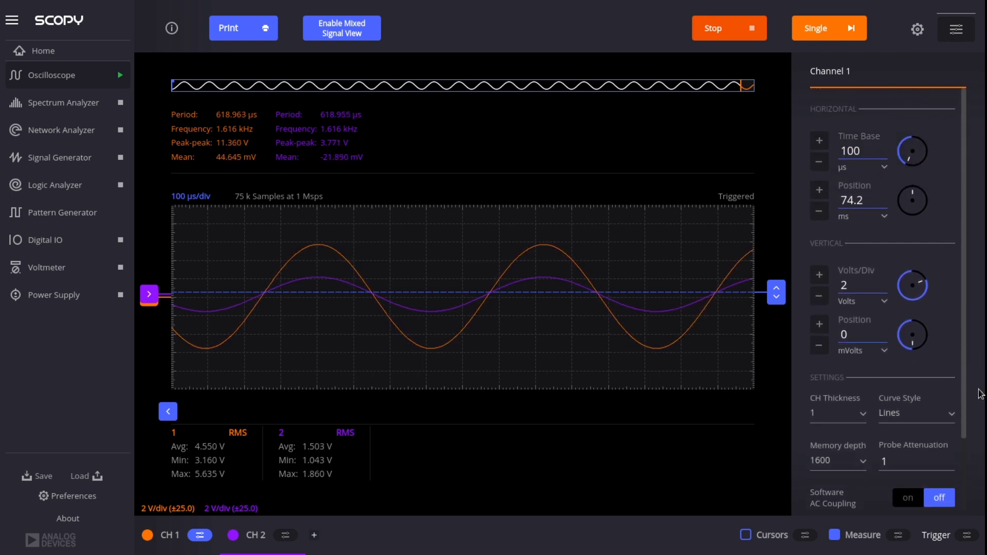
click(899, 536)
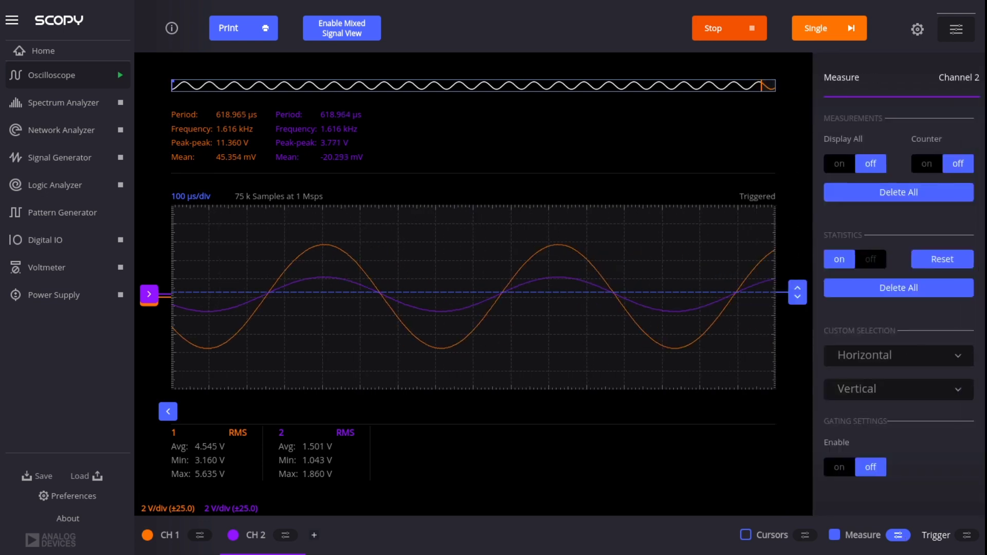
click(943, 260)
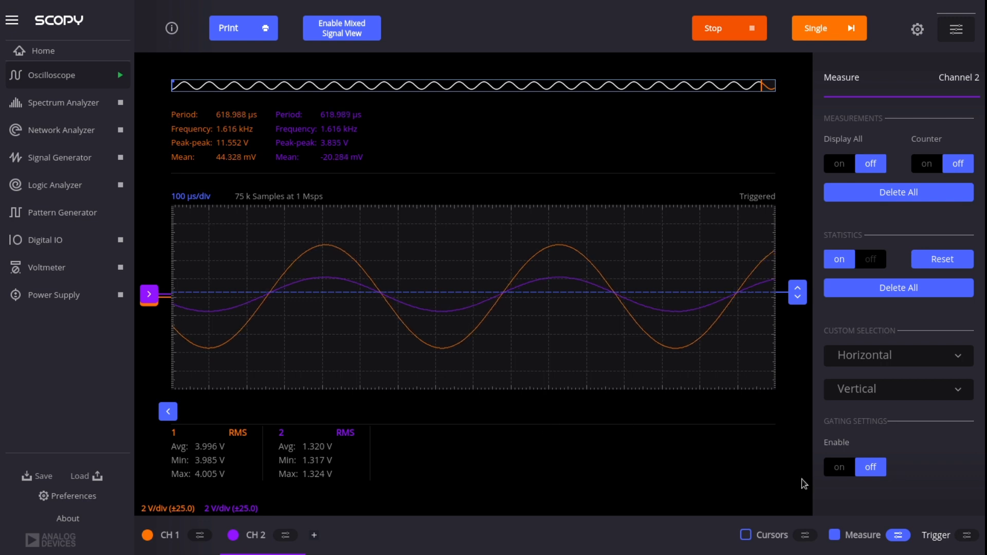
click(895, 535)
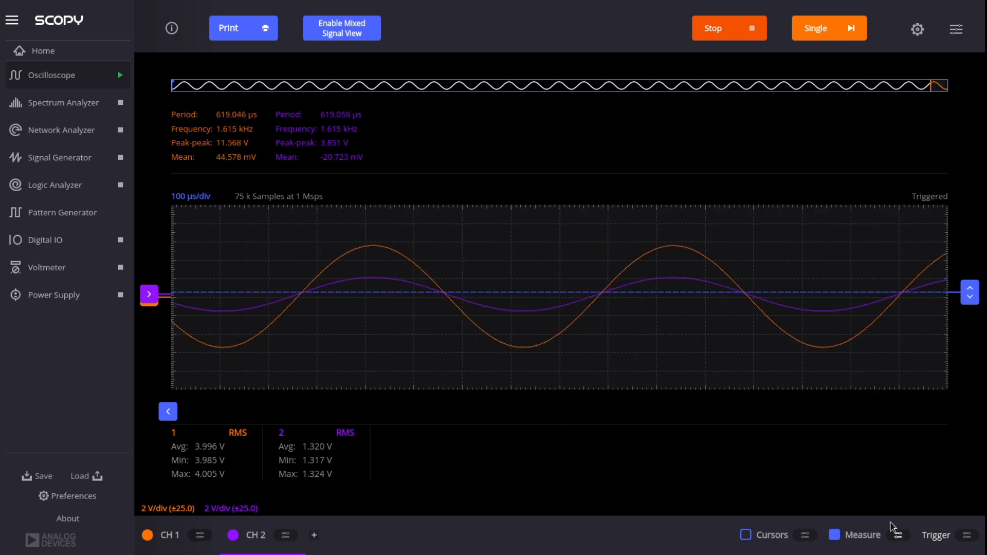
Step: Reopen Channel 1's settings as the output drops to 4.250 V peak-peak at 1.670 kHz
click(200, 536)
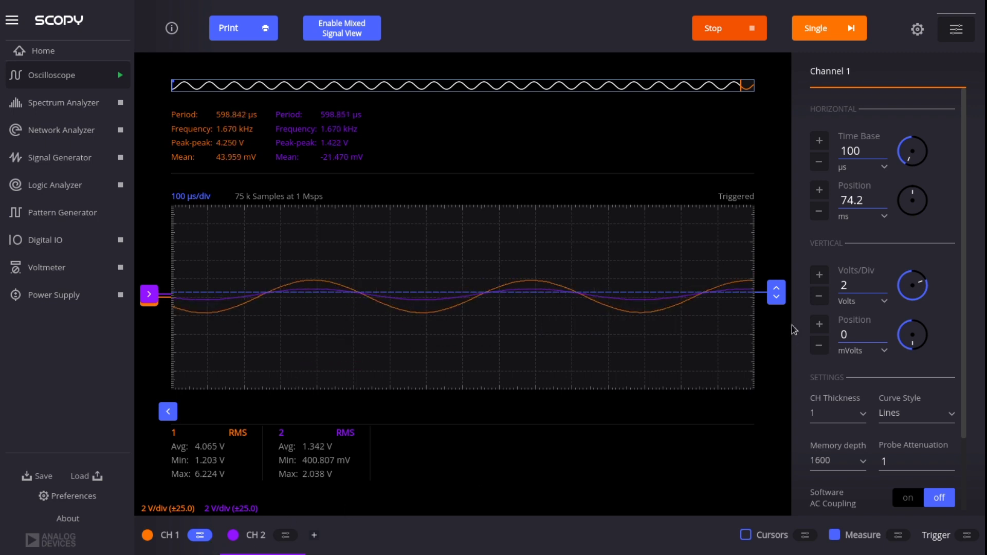
Step: Zoom Channel 1 to 500 mV per division, then return it to 2 V per division
click(819, 296)
click(819, 297)
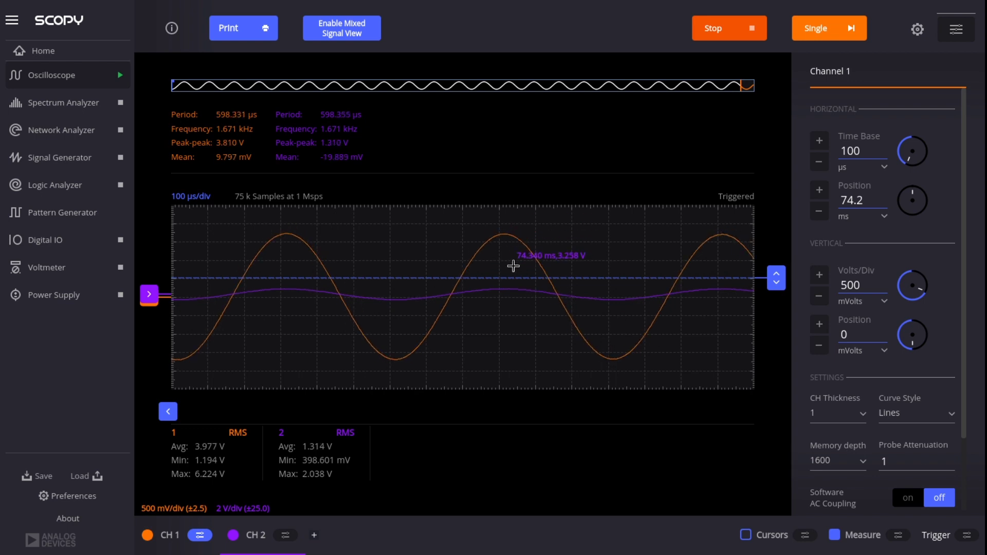
click(820, 275)
click(819, 274)
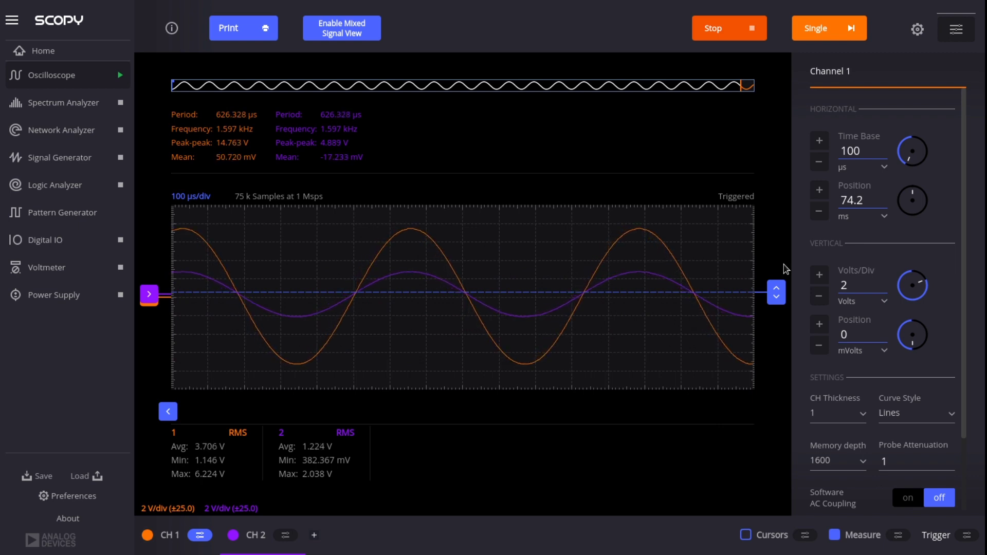
Step: Widen the time base to 500 µs/div, stop the oscilloscope and switch to the Spectrum Analyzer
click(201, 536)
click(201, 535)
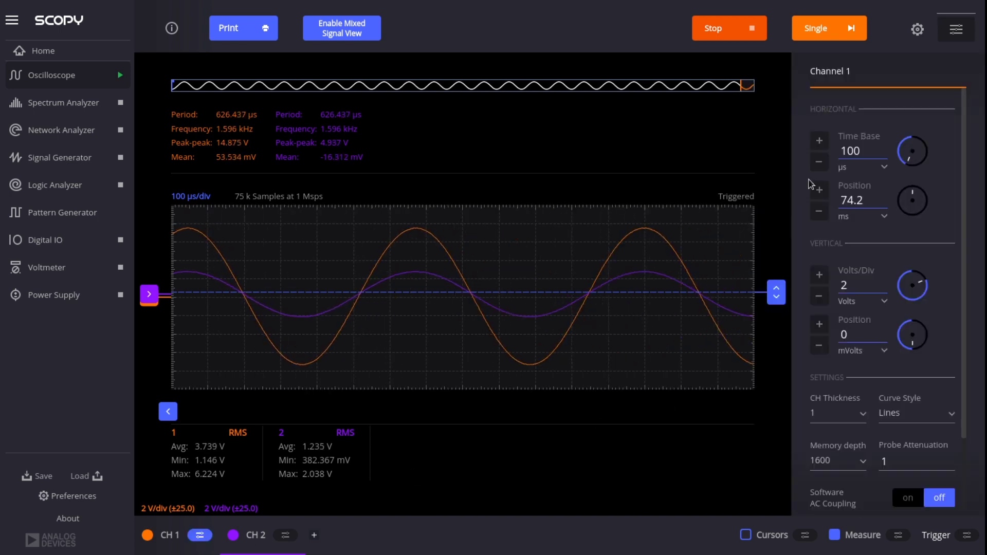
click(819, 162)
click(820, 142)
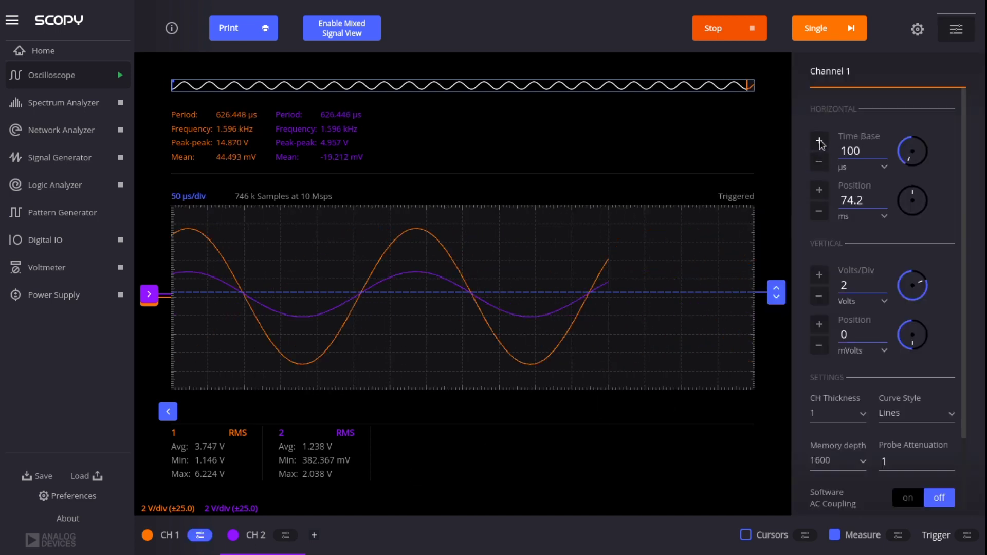
click(819, 142)
click(819, 142)
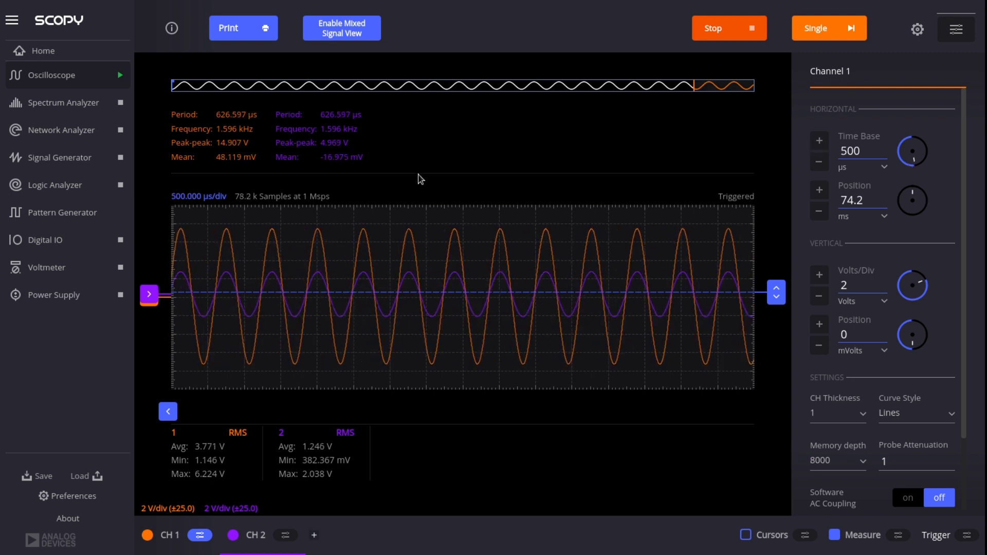
click(120, 76)
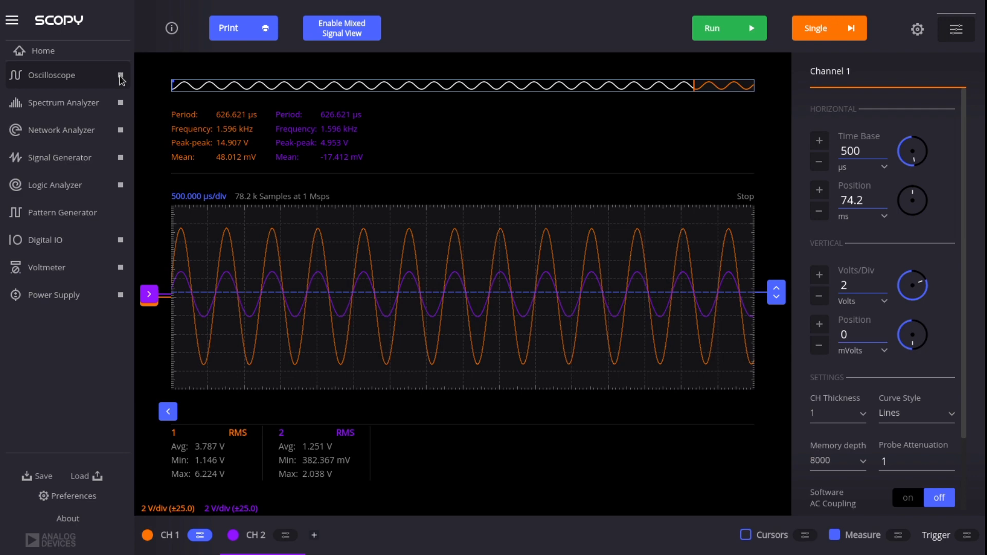
click(80, 101)
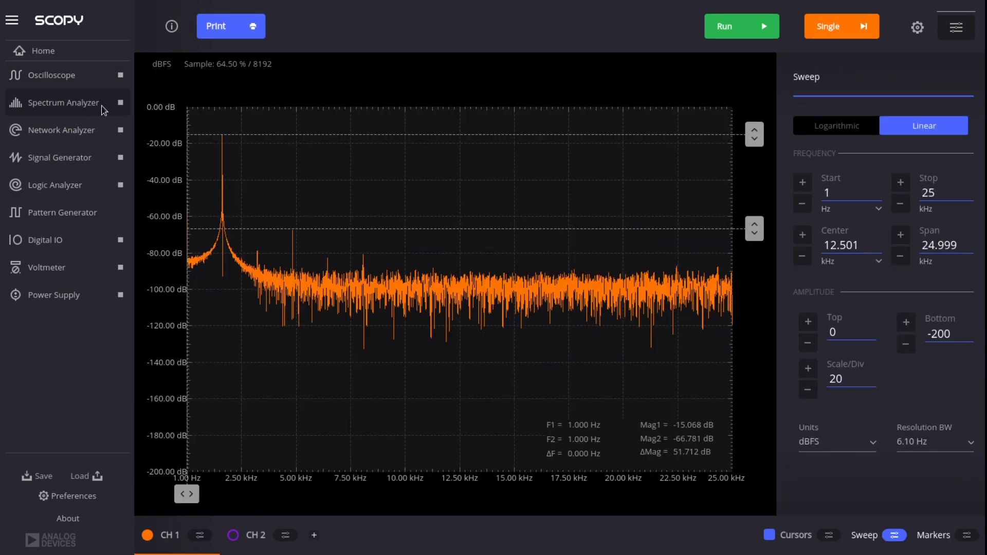
Step: Run the spectrum, set level cursors on the fundamental and harmonic peaks (~49.7 dB apart), then stop
click(121, 103)
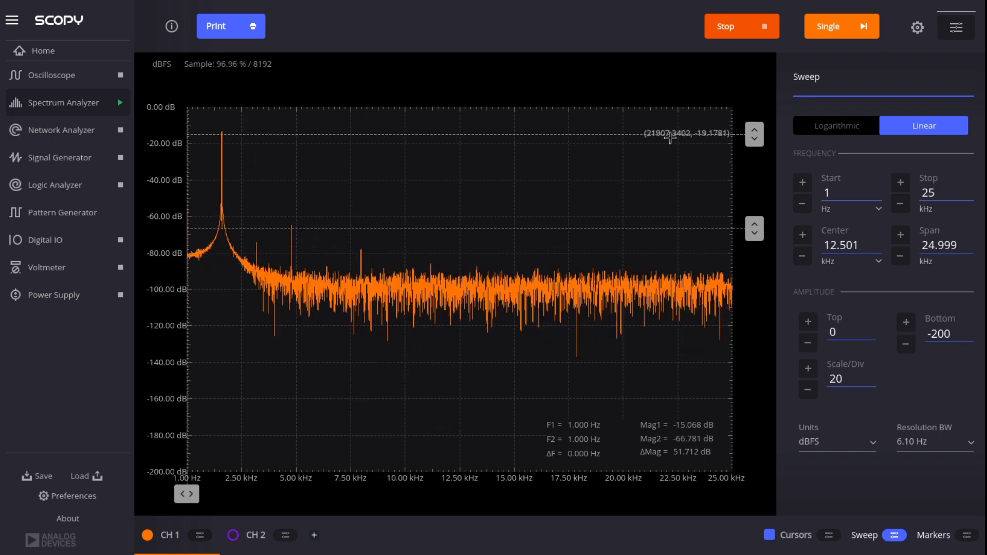
drag(754, 134, 755, 130)
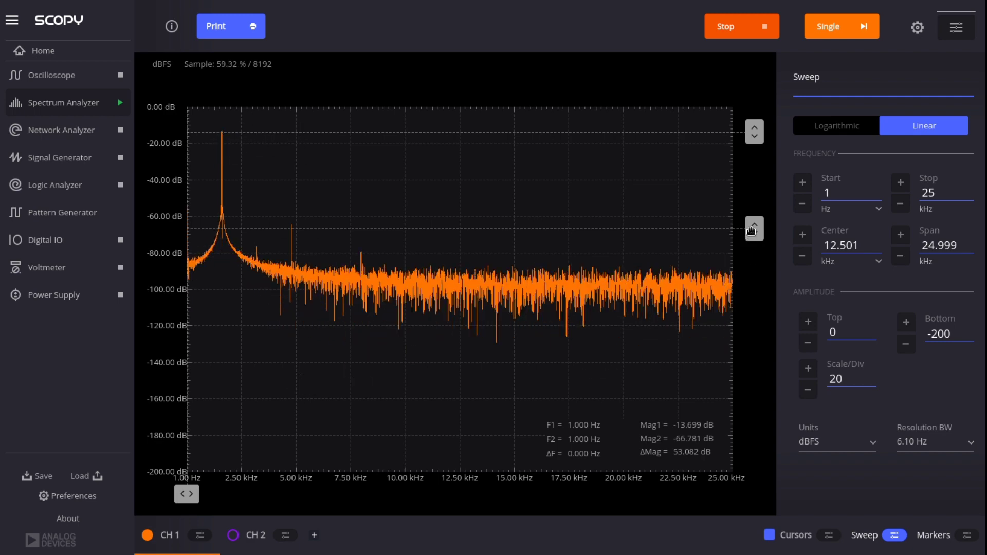
drag(754, 228, 758, 221)
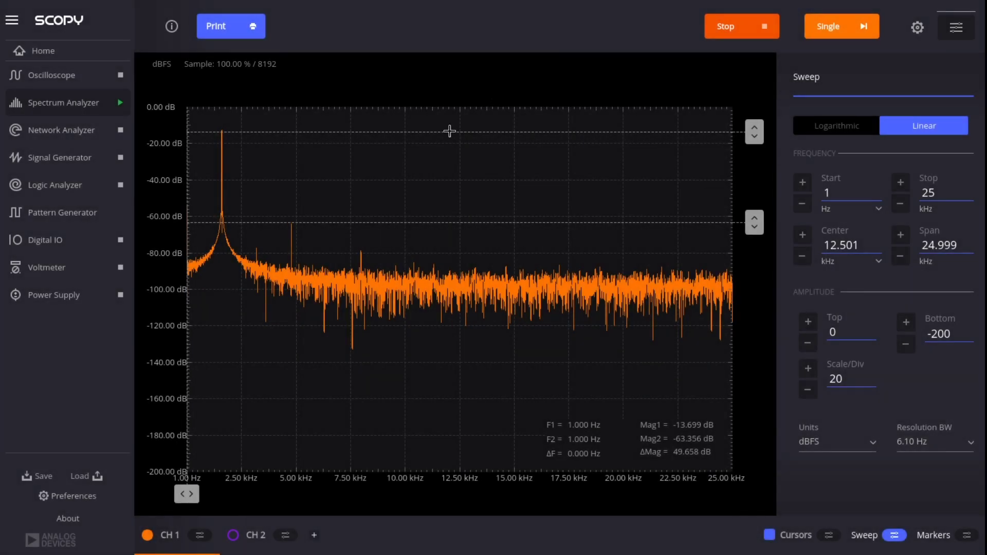
click(120, 103)
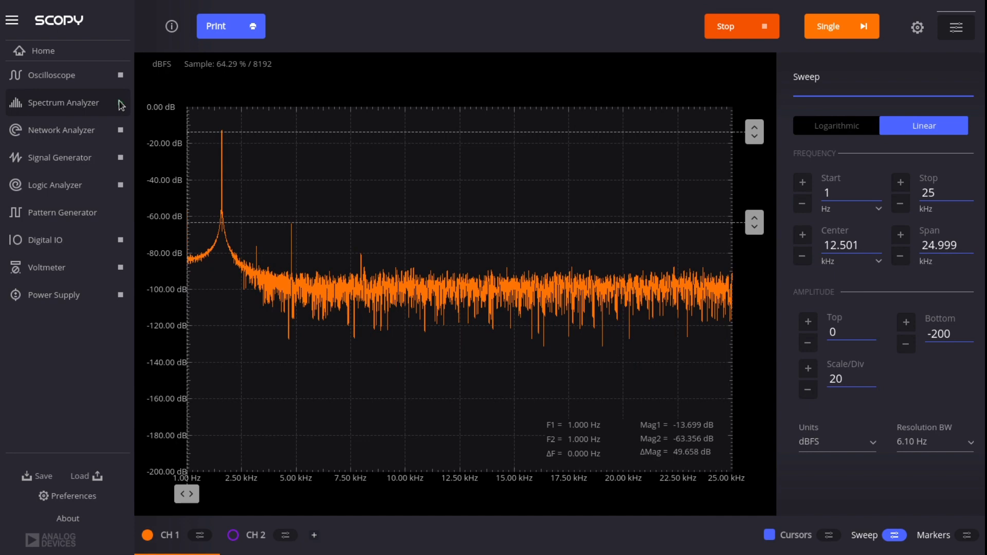
Step: Run the oscilloscope with Channel 1 at 1 V per division, then go back to the Spectrum Analyzer
click(81, 79)
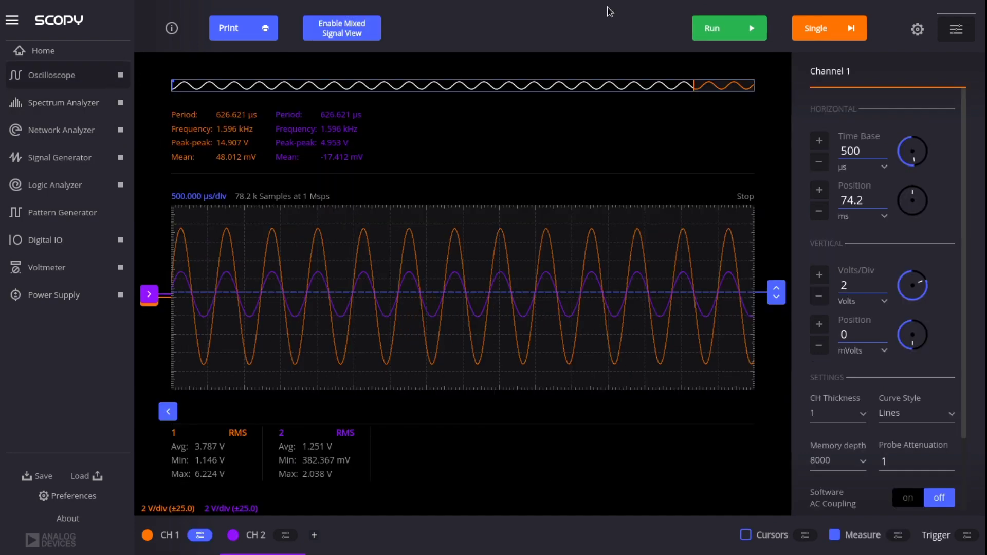
click(718, 30)
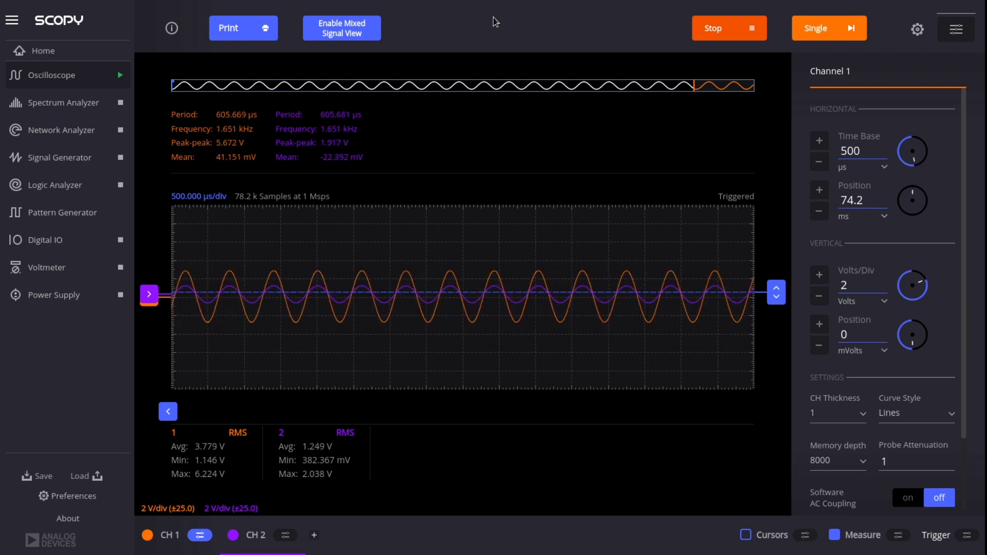
click(826, 297)
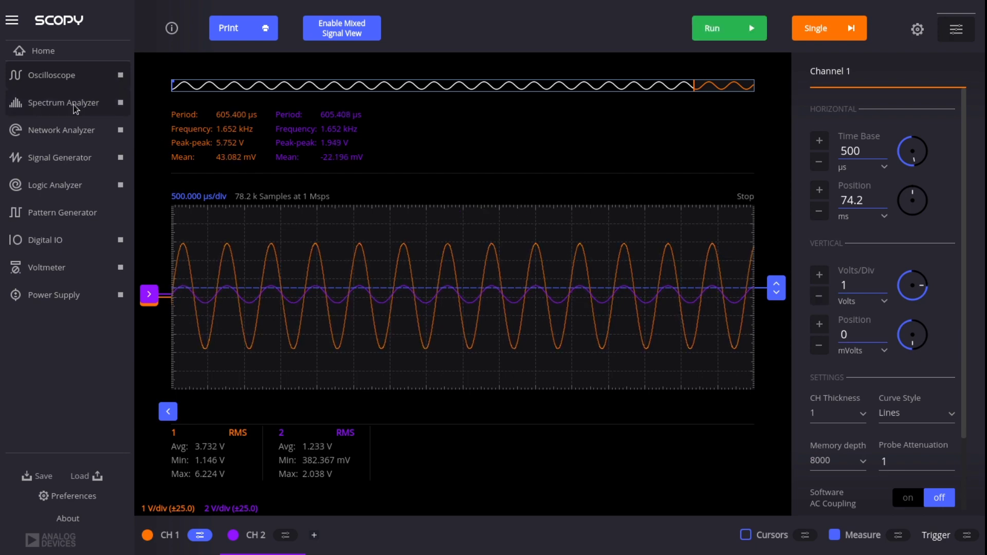
click(120, 105)
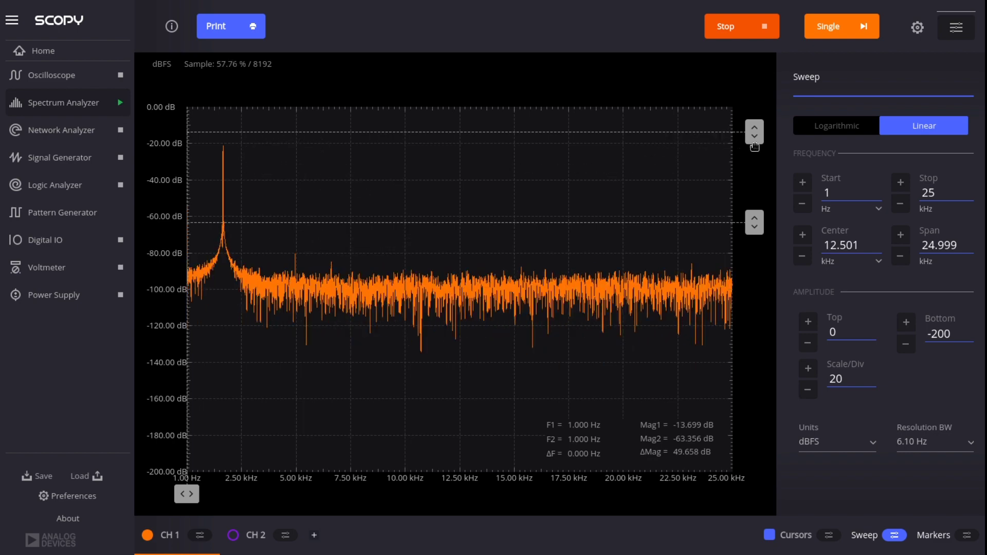
Step: Lower the level cursors onto the fundamental and harmonic peaks, now about 57.5 dB apart
drag(763, 132, 757, 147)
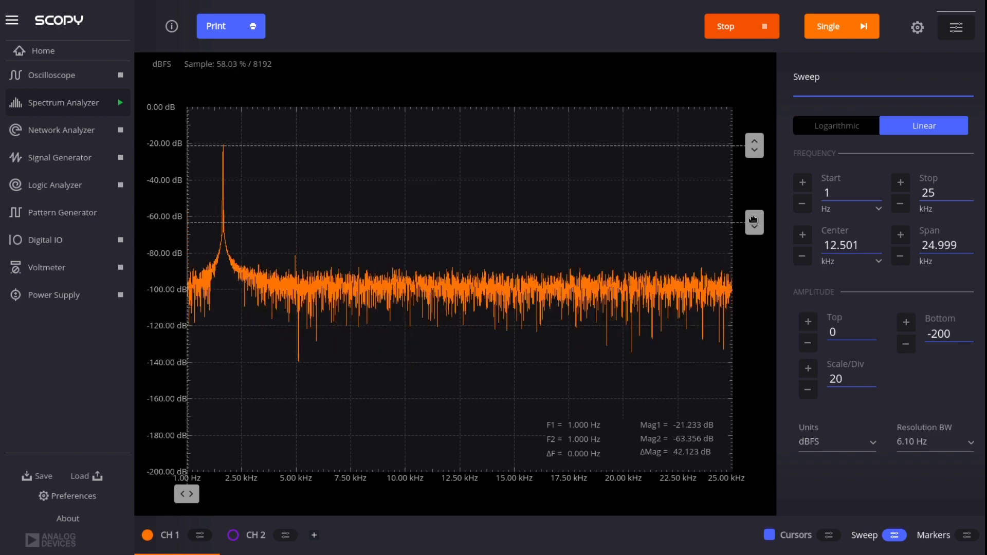
drag(755, 221, 760, 248)
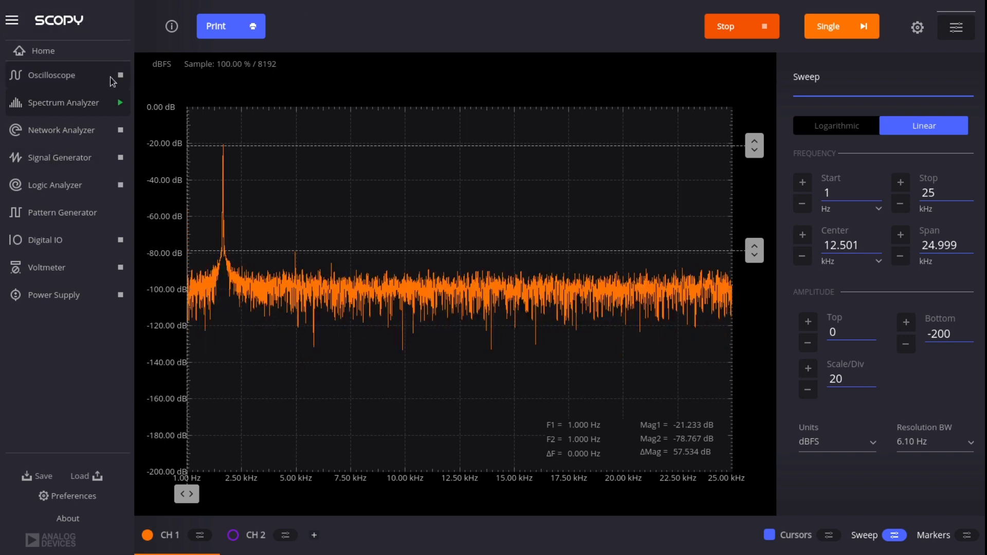
click(121, 84)
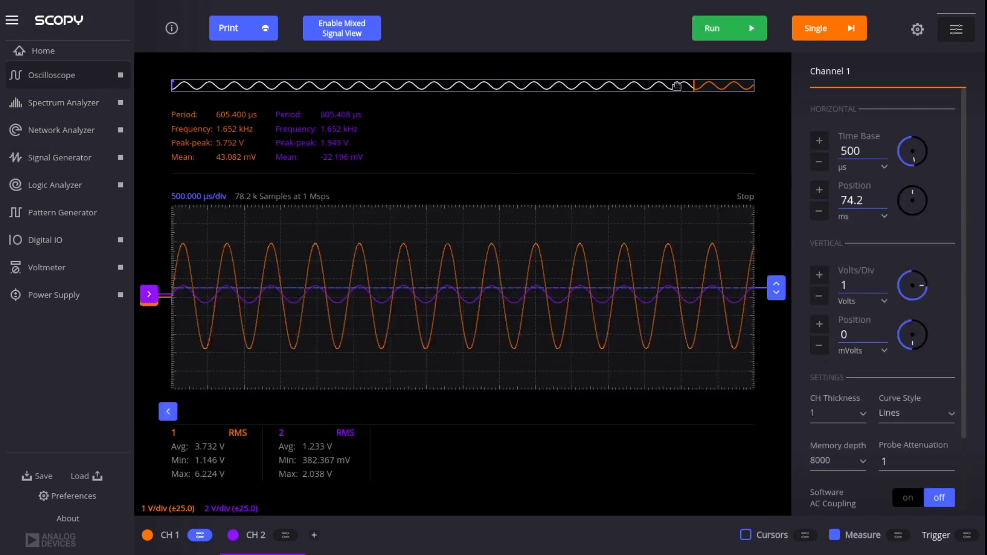
Step: Restart the capture and widen the time base from 200 µs to 5 ms per division
click(723, 22)
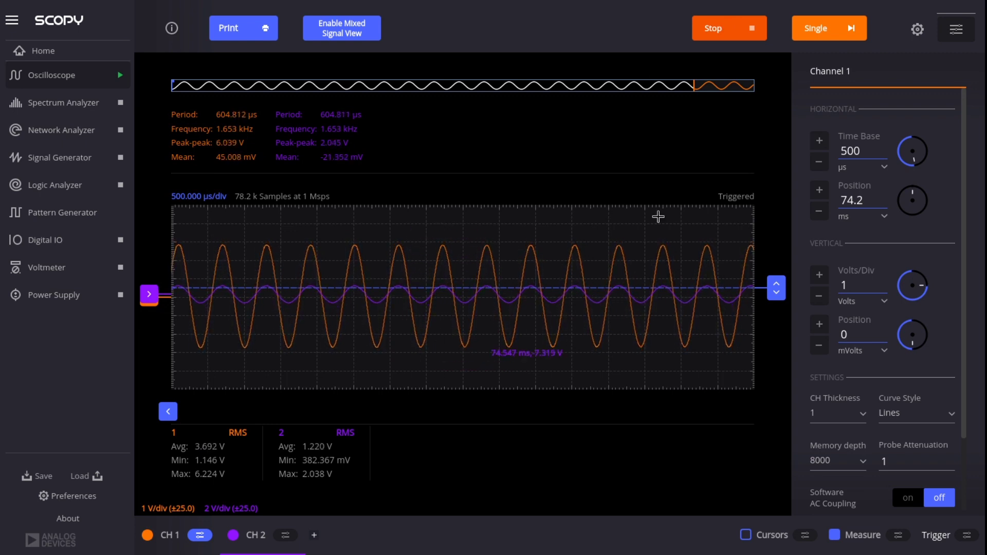
click(820, 163)
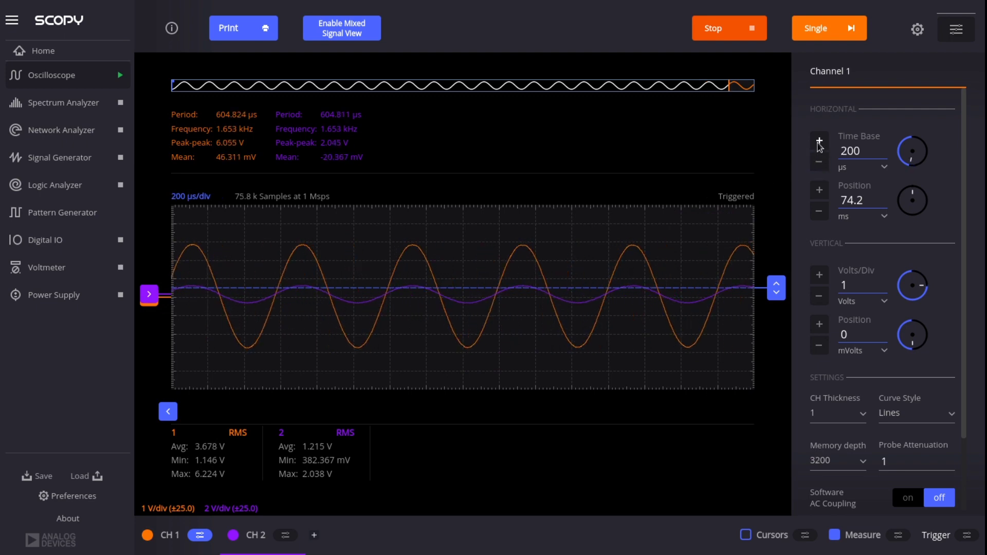
click(819, 142)
click(820, 142)
click(819, 142)
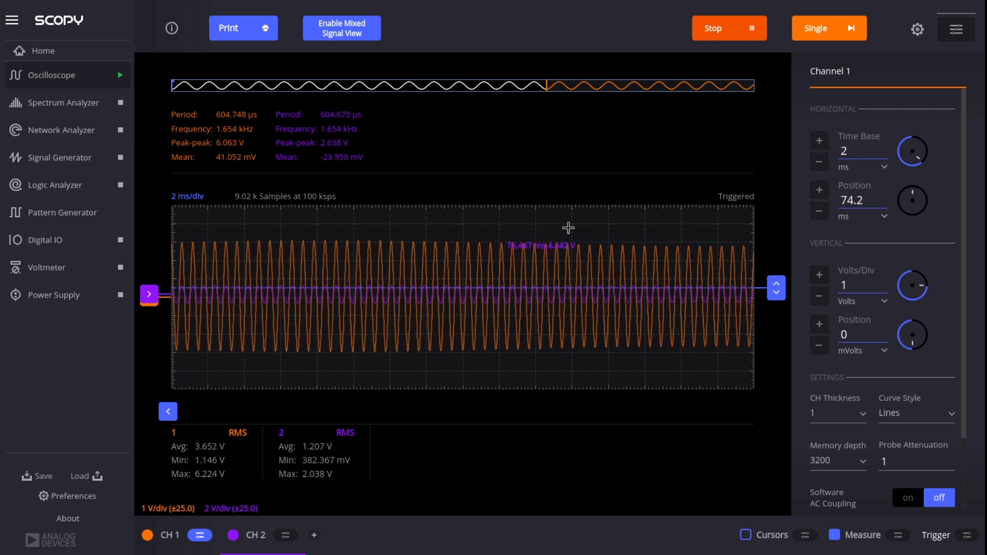
click(819, 140)
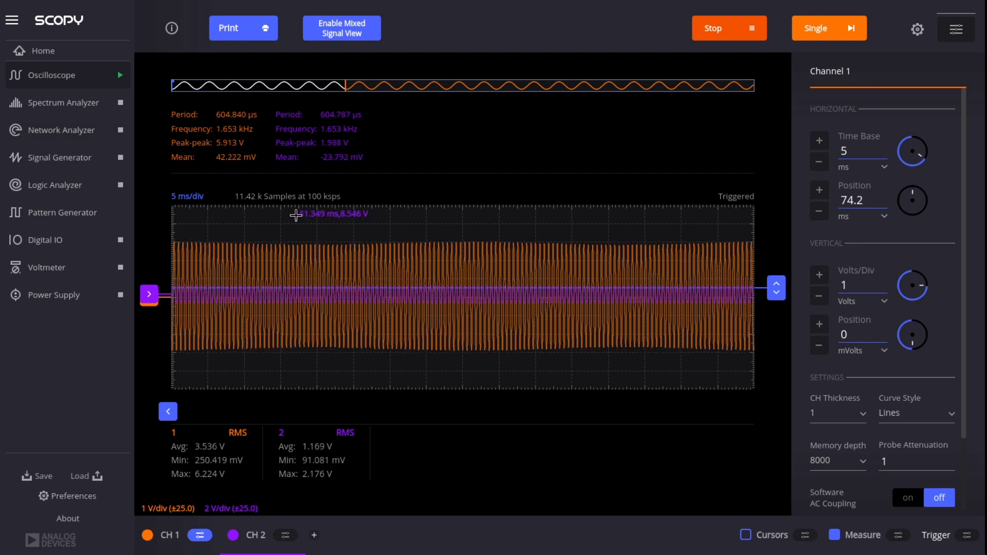
Step: Narrow the time base back to 500 µs per division
click(820, 161)
click(820, 161)
click(819, 162)
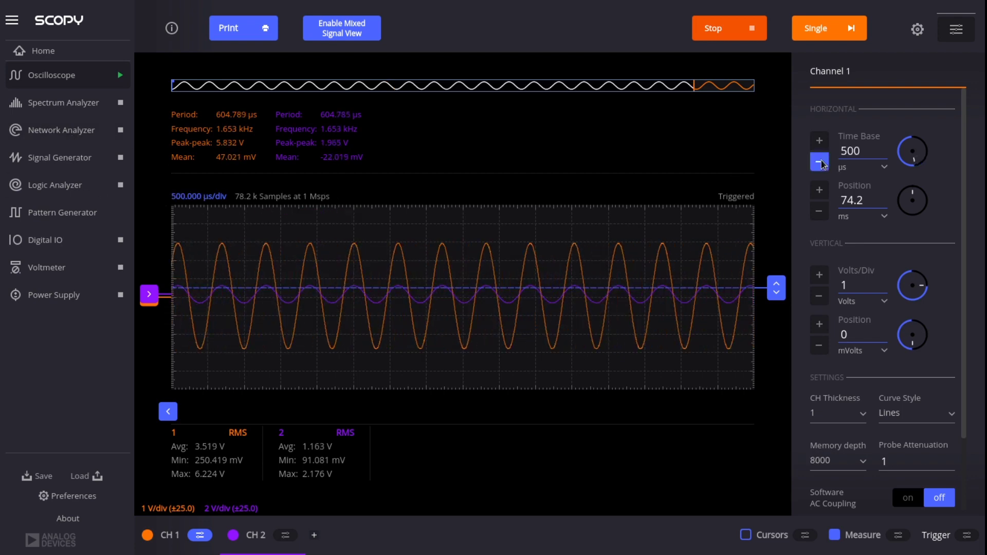
click(820, 161)
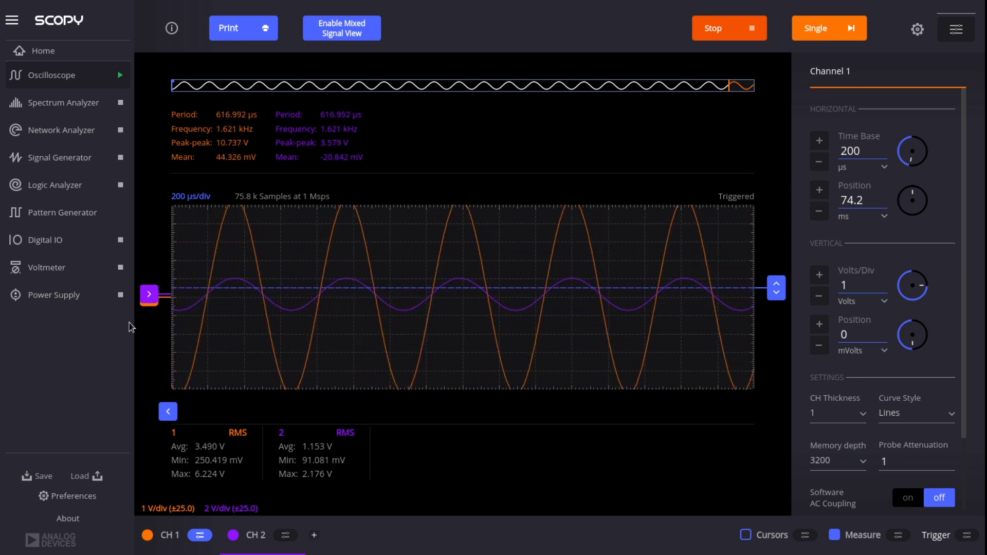
Step: Set channel 1 to 2 V per division at the 200 µs/div time base
click(819, 277)
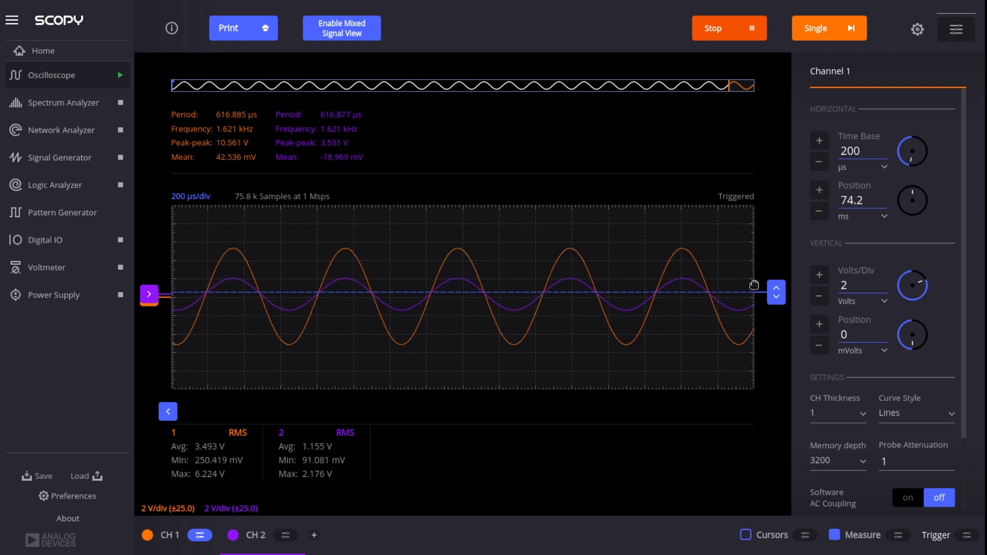